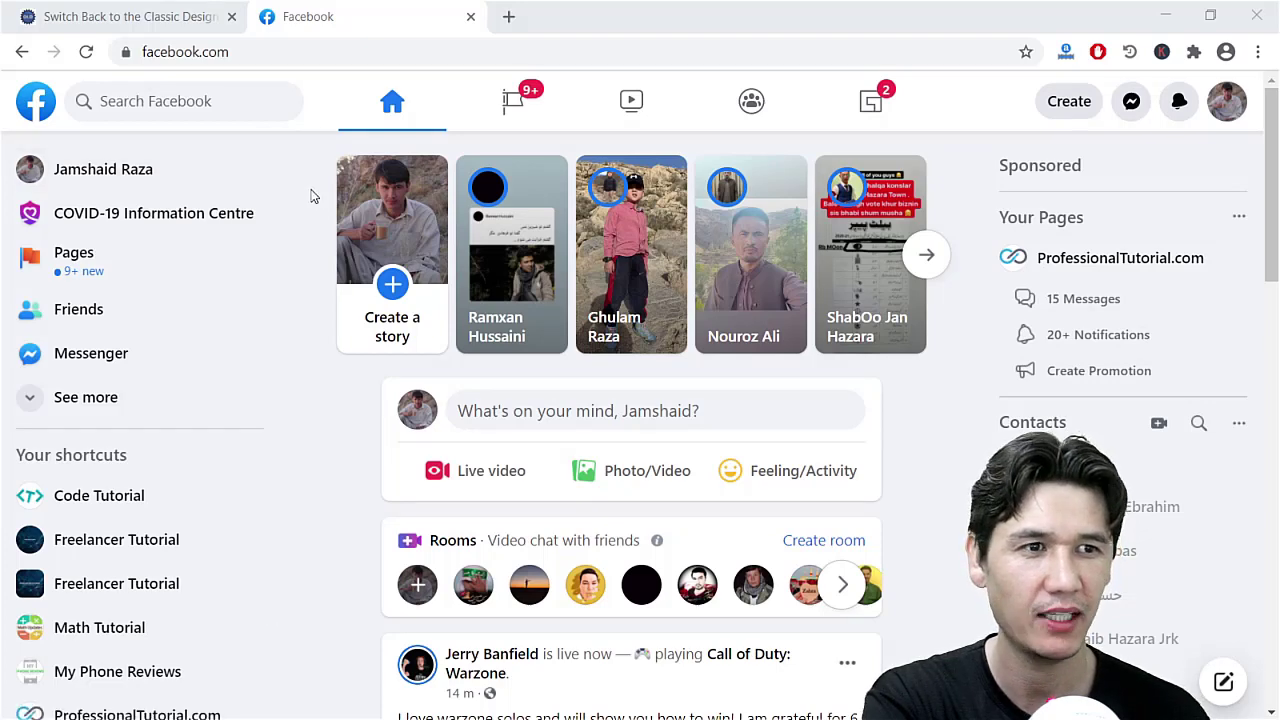
# Step: Look over the current Facebook home feed and the extension information on the switchtoclassic.com page
pyautogui.scroll(-4, 310, 196)
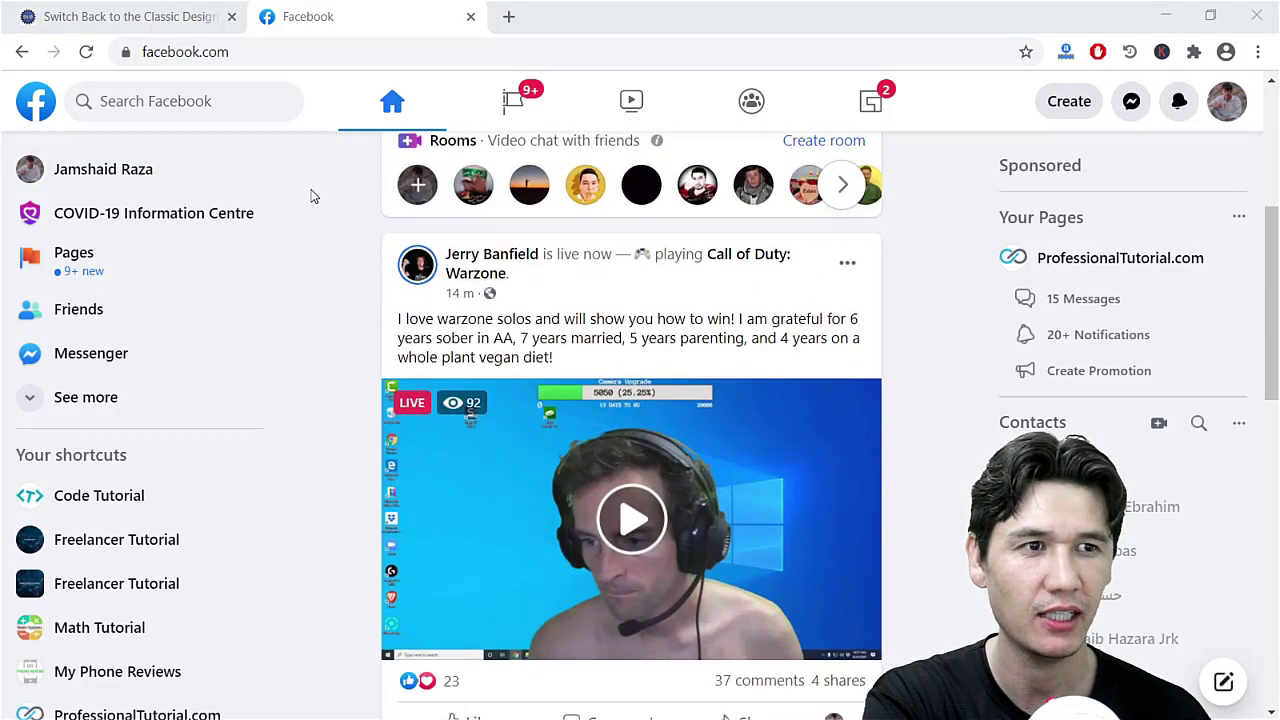
pyautogui.scroll(2, 310, 196)
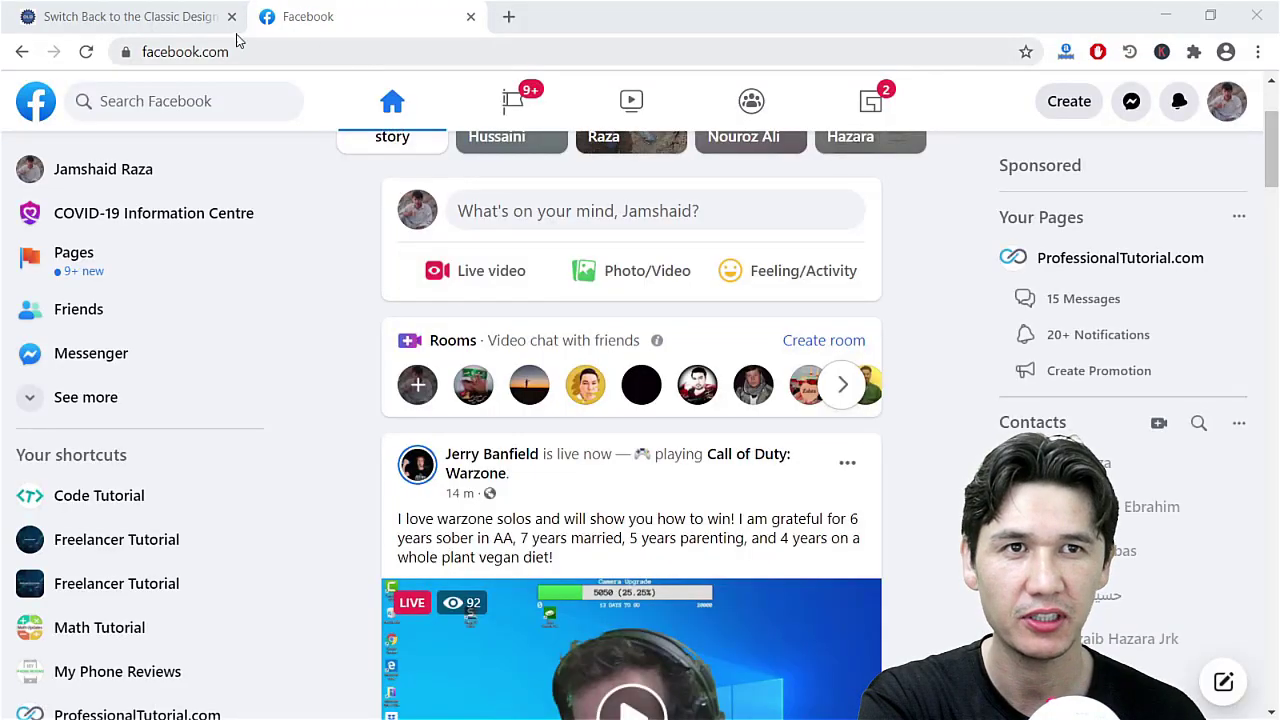
pyautogui.click(148, 16)
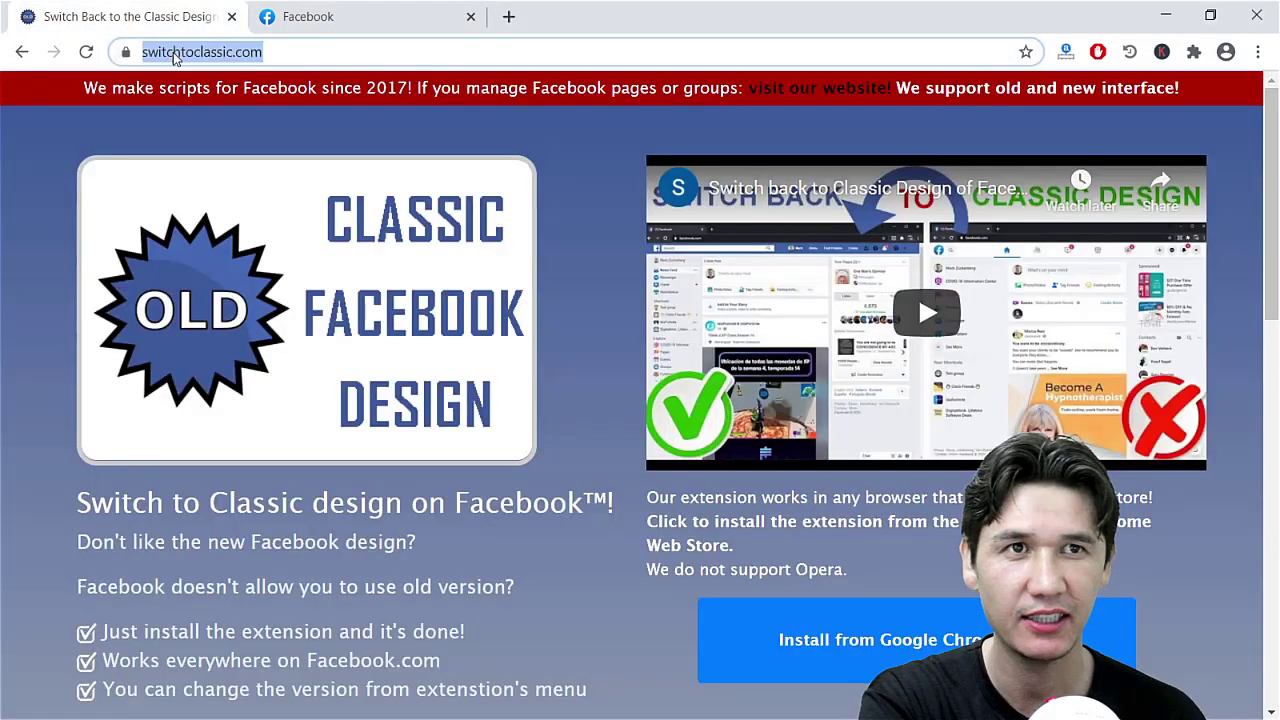
pyautogui.click(161, 52)
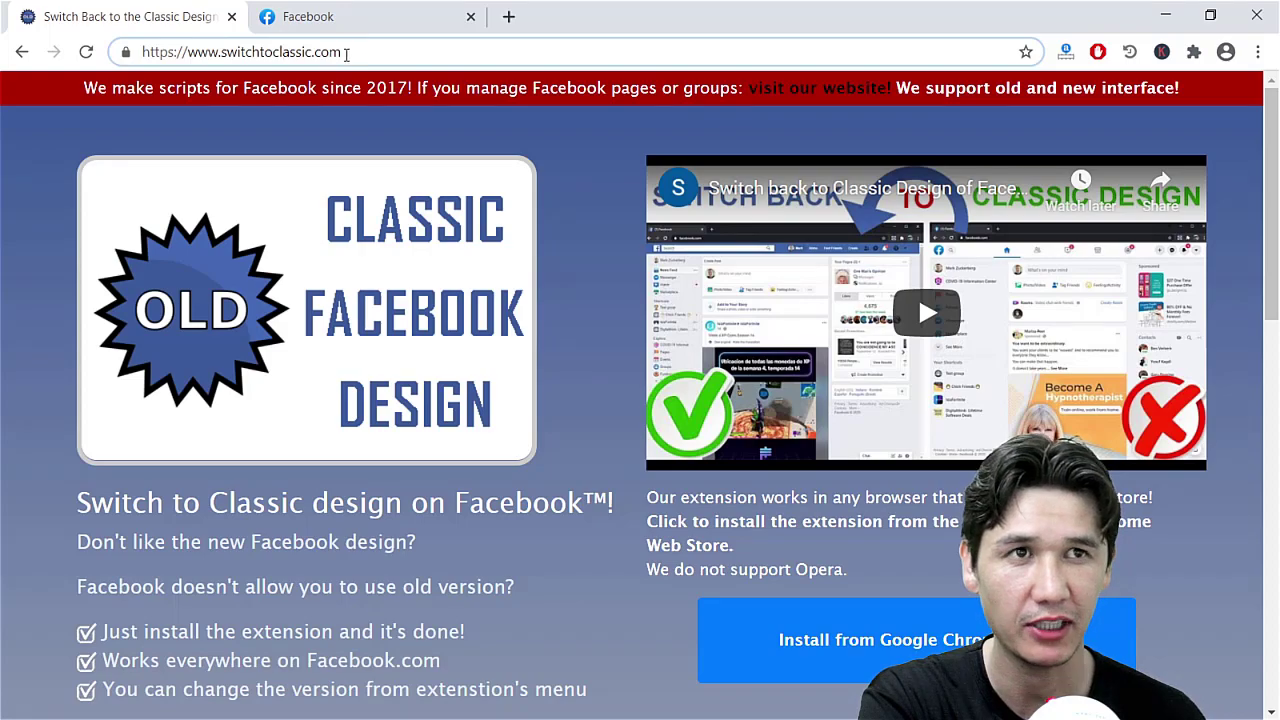
pyautogui.scroll(-4, 368, 248)
pyautogui.scroll(2, 388, 256)
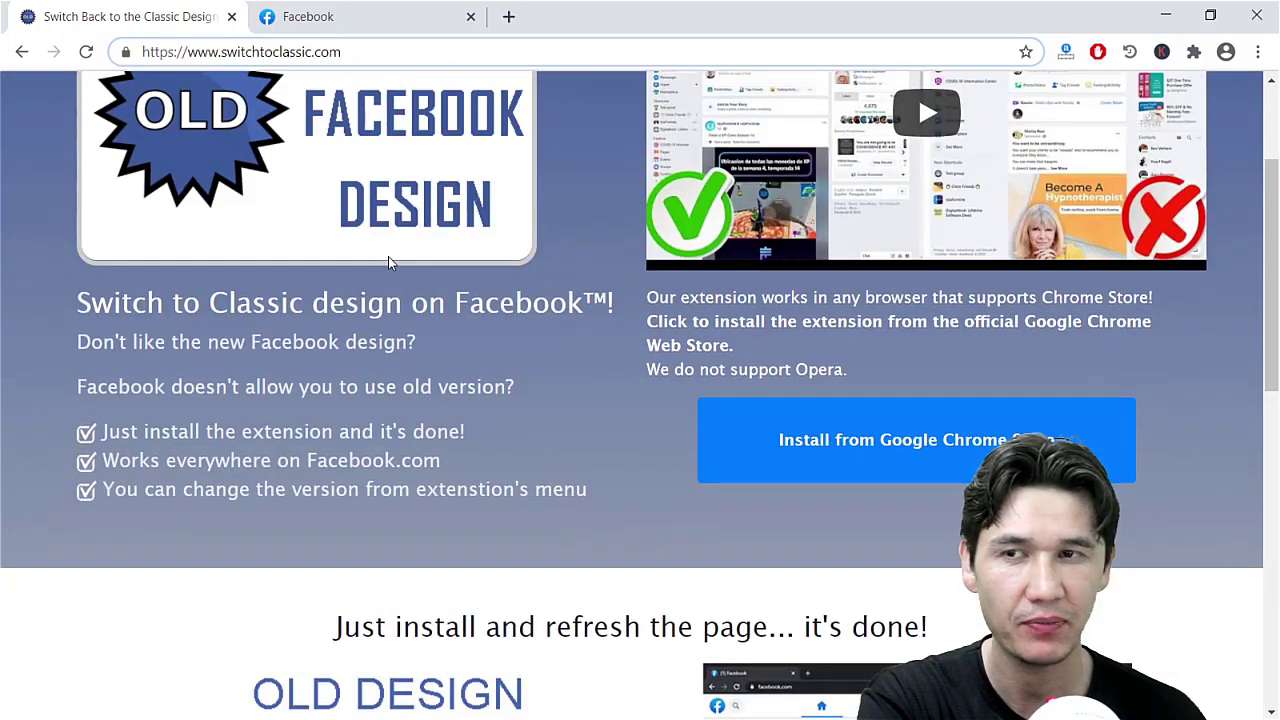
pyautogui.scroll(-2, 389, 259)
pyautogui.scroll(4, 820, 258)
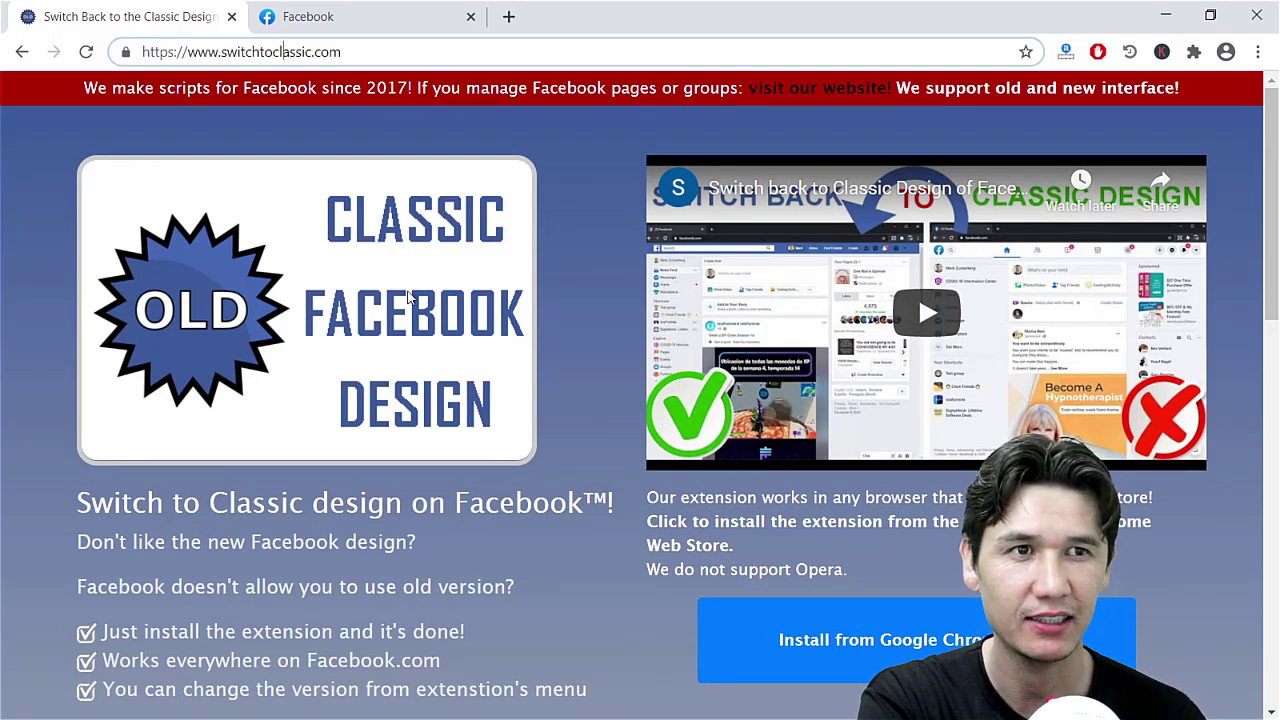
pyautogui.scroll(-6, 397, 389)
pyautogui.scroll(2, 397, 389)
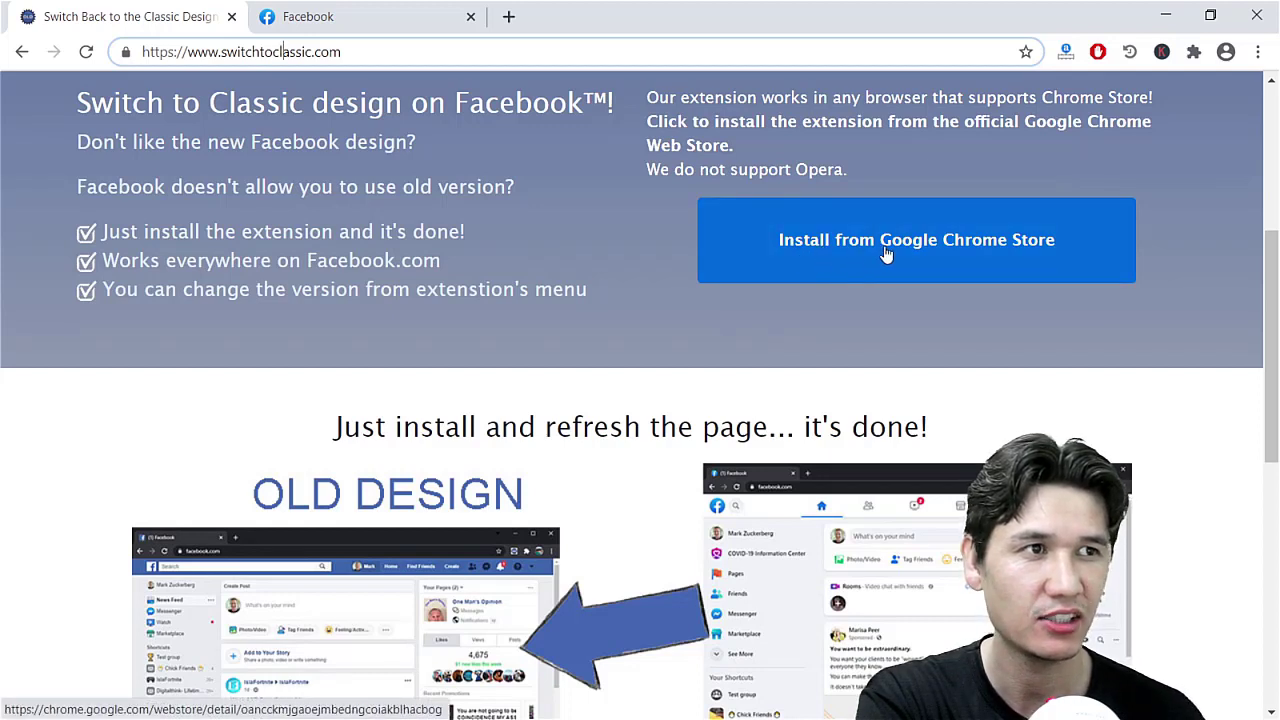
# Step: Install the "Switch to Classic design on Facebook" extension from the Chrome Web Store and open the Chrome sync sign-in page
pyautogui.click(960, 248)
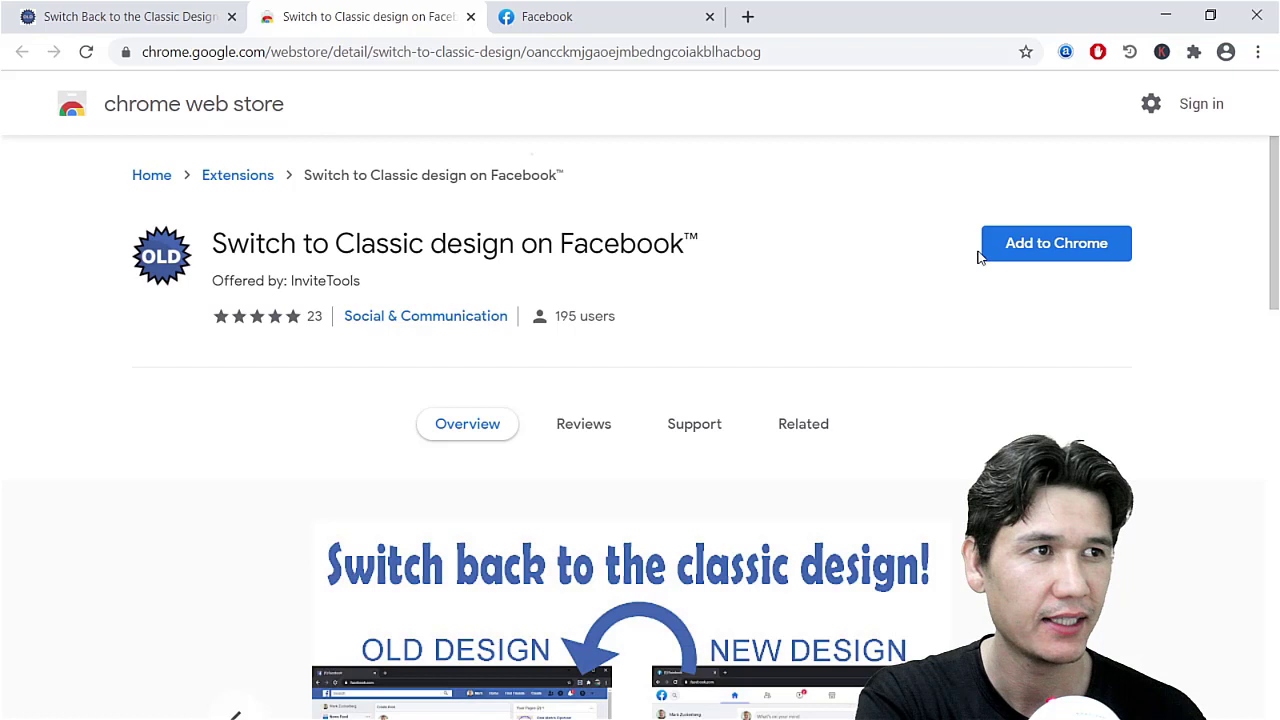
pyautogui.click(1018, 255)
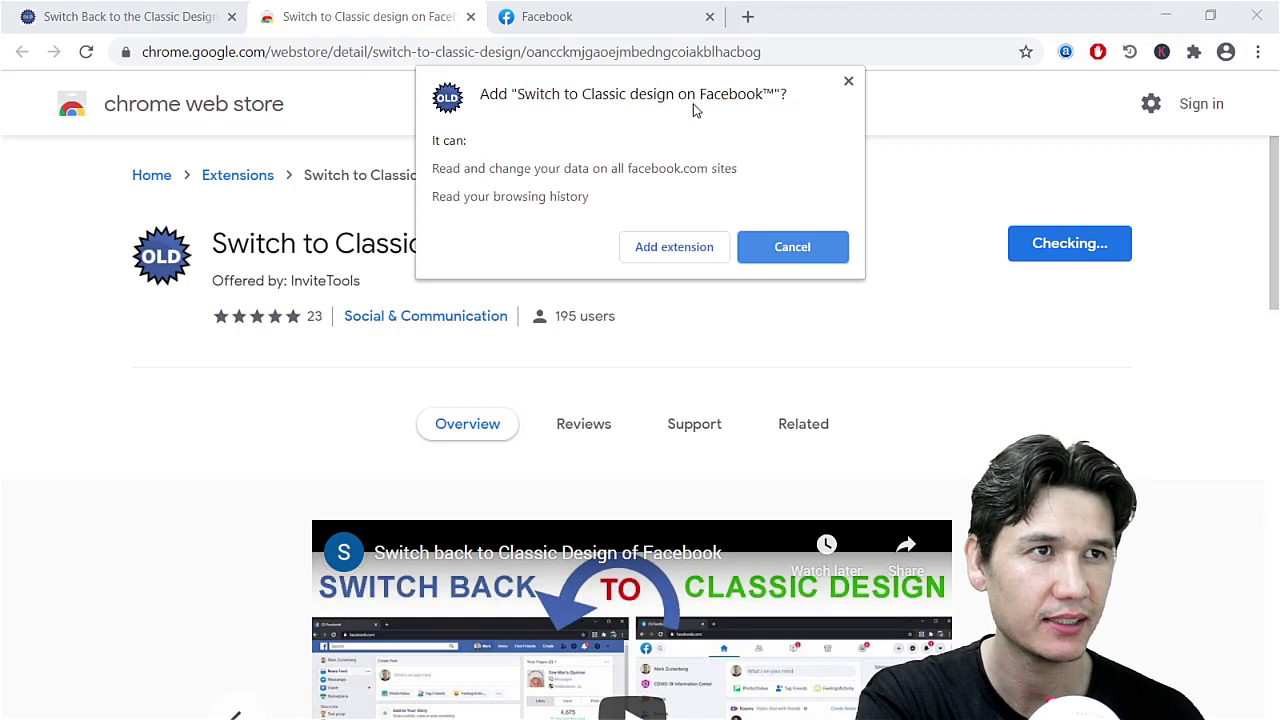
pyautogui.click(661, 251)
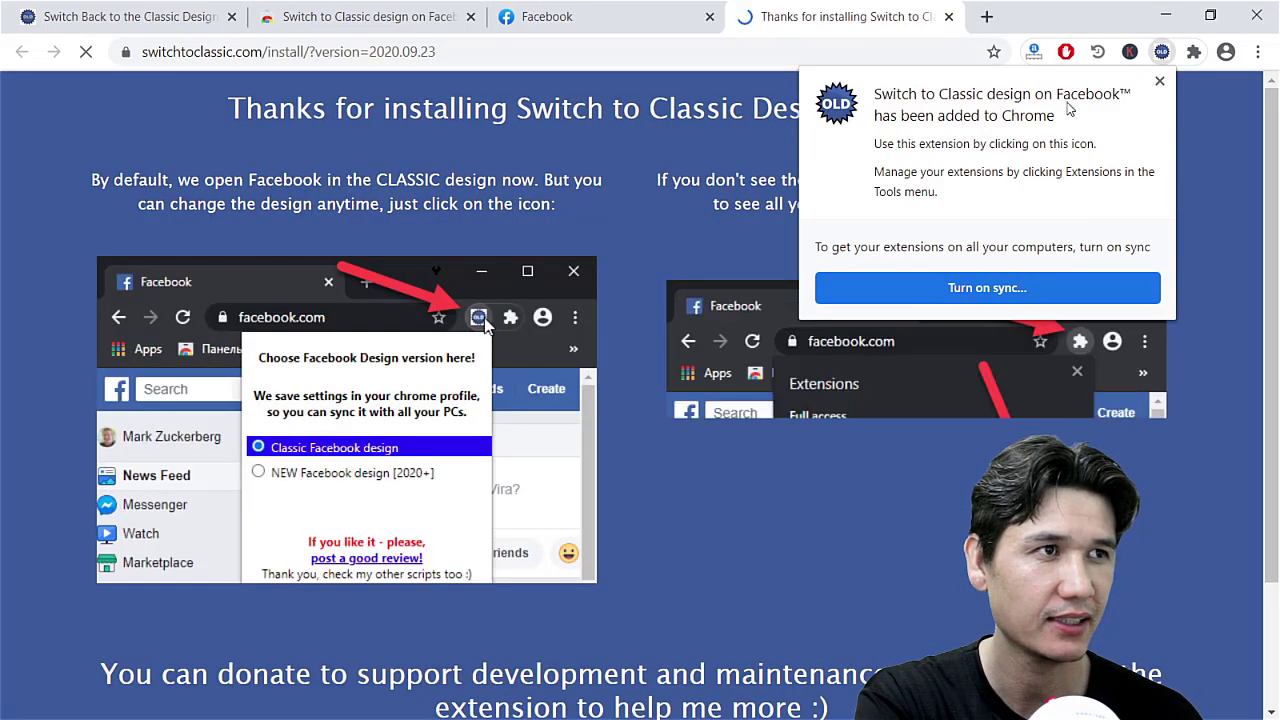
pyautogui.click(987, 288)
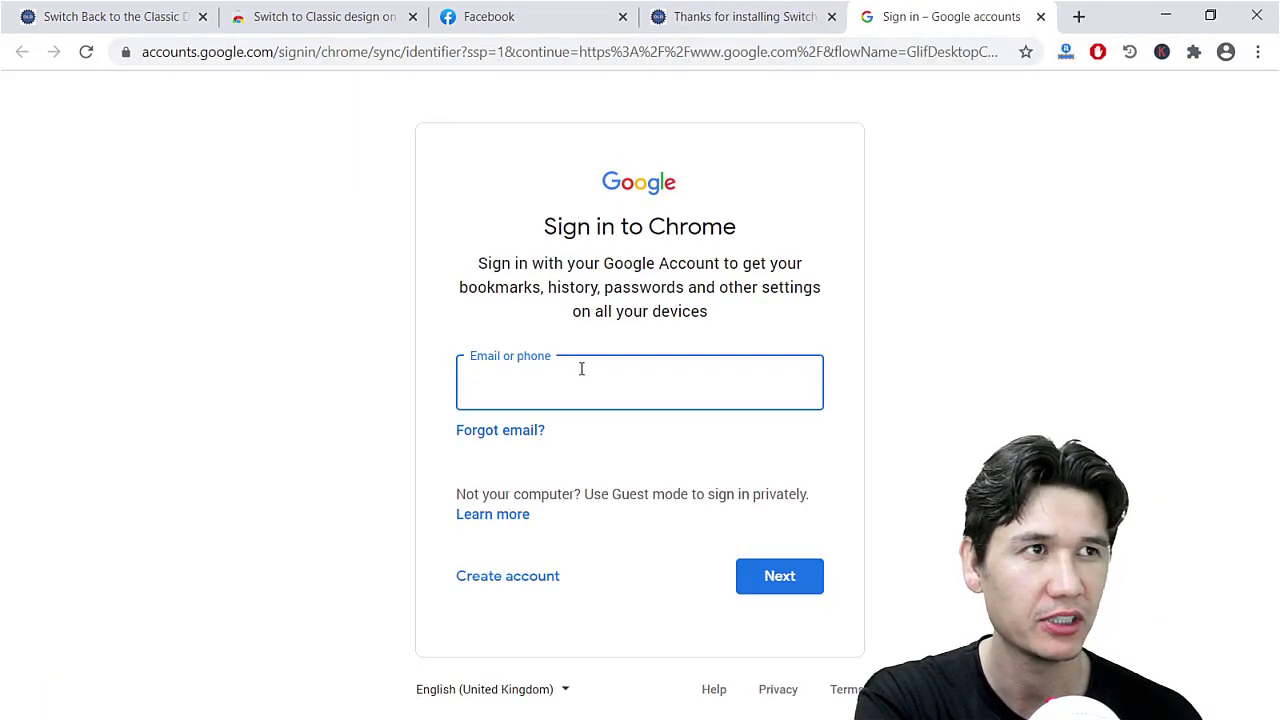
# Step: Return to the Facebook page and pin the Switch to Classic design extension to the browser toolbar
pyautogui.click(515, 16)
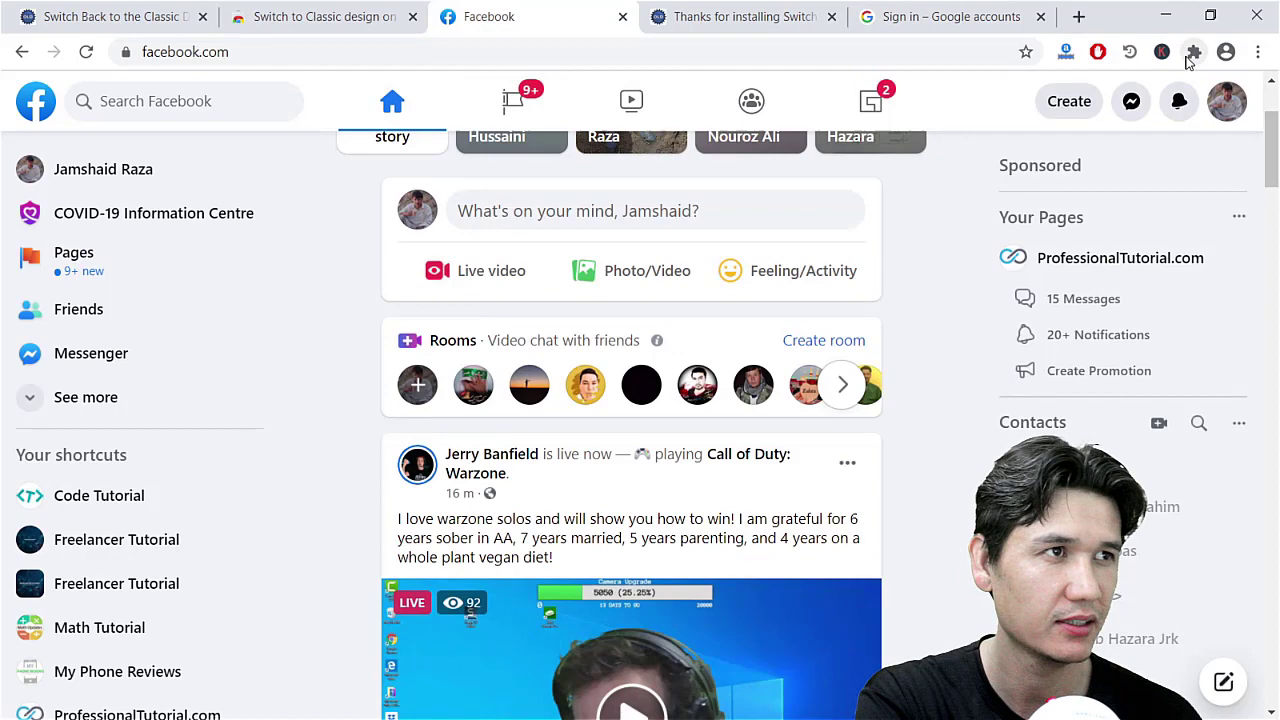
pyautogui.click(1190, 56)
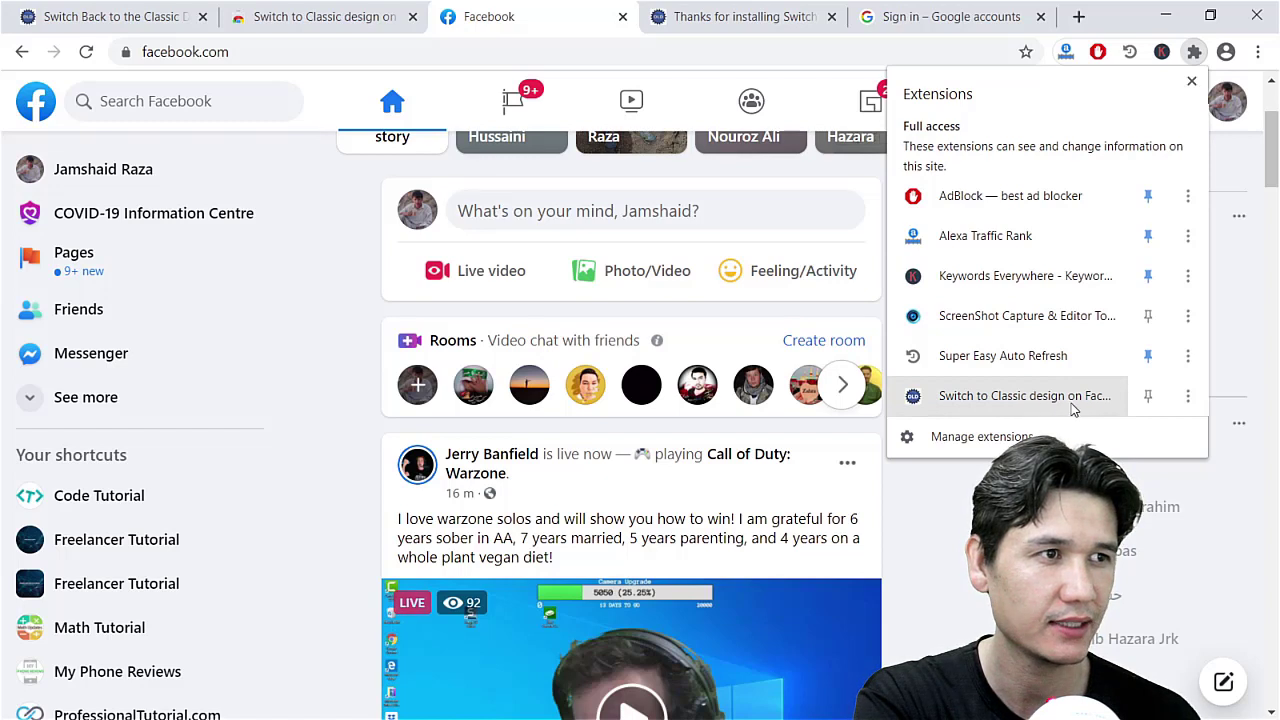
pyautogui.click(1148, 396)
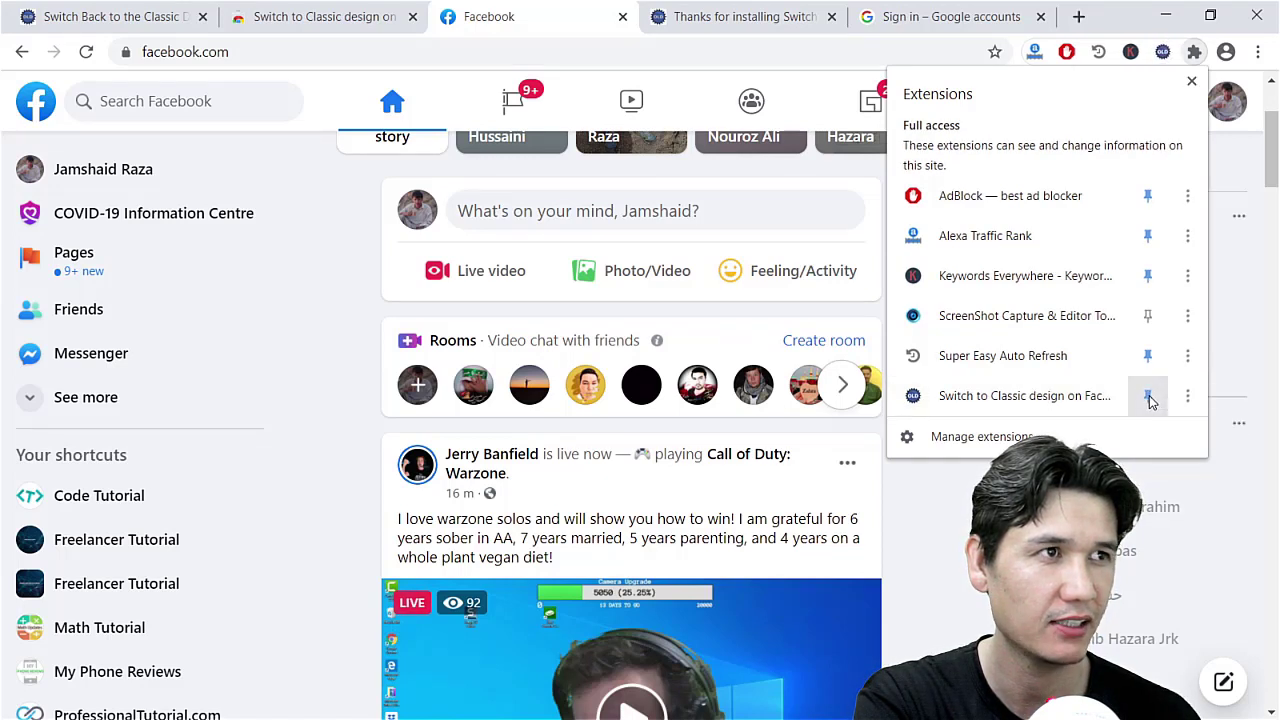
# Step: Set the extension to Classic Facebook design, reload Facebook and browse the news feed
pyautogui.click(1161, 52)
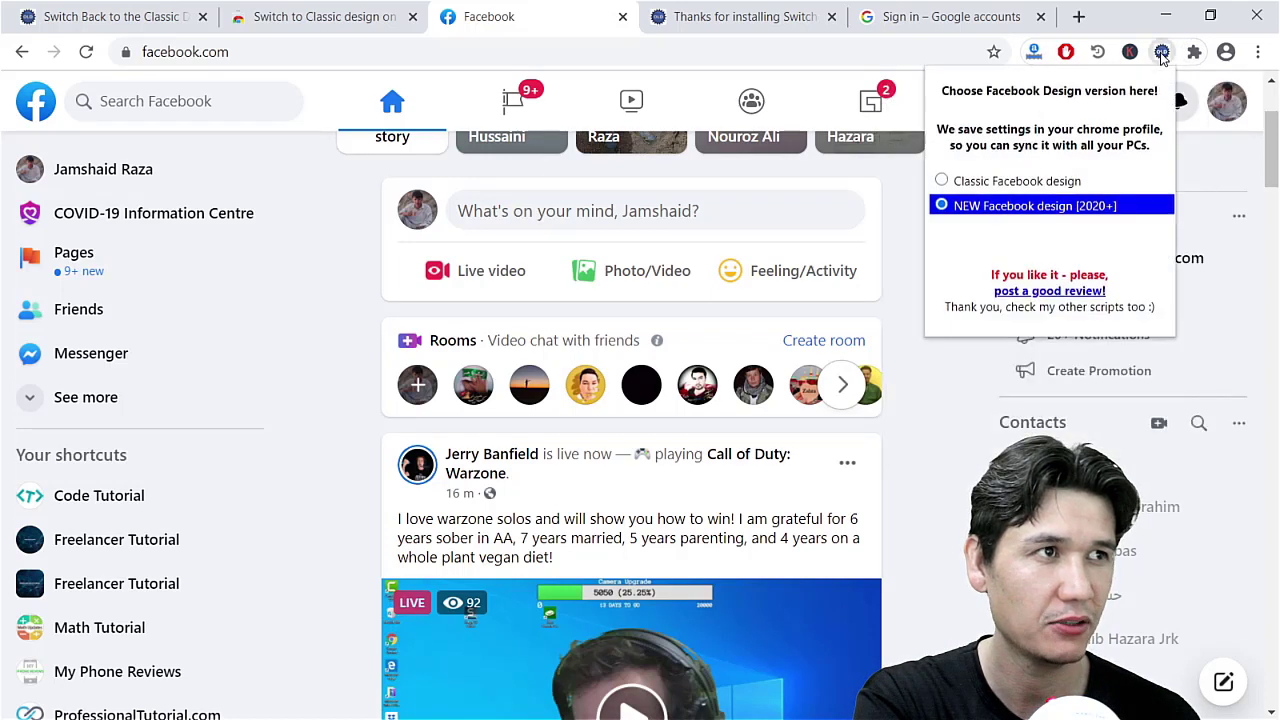
pyautogui.click(942, 182)
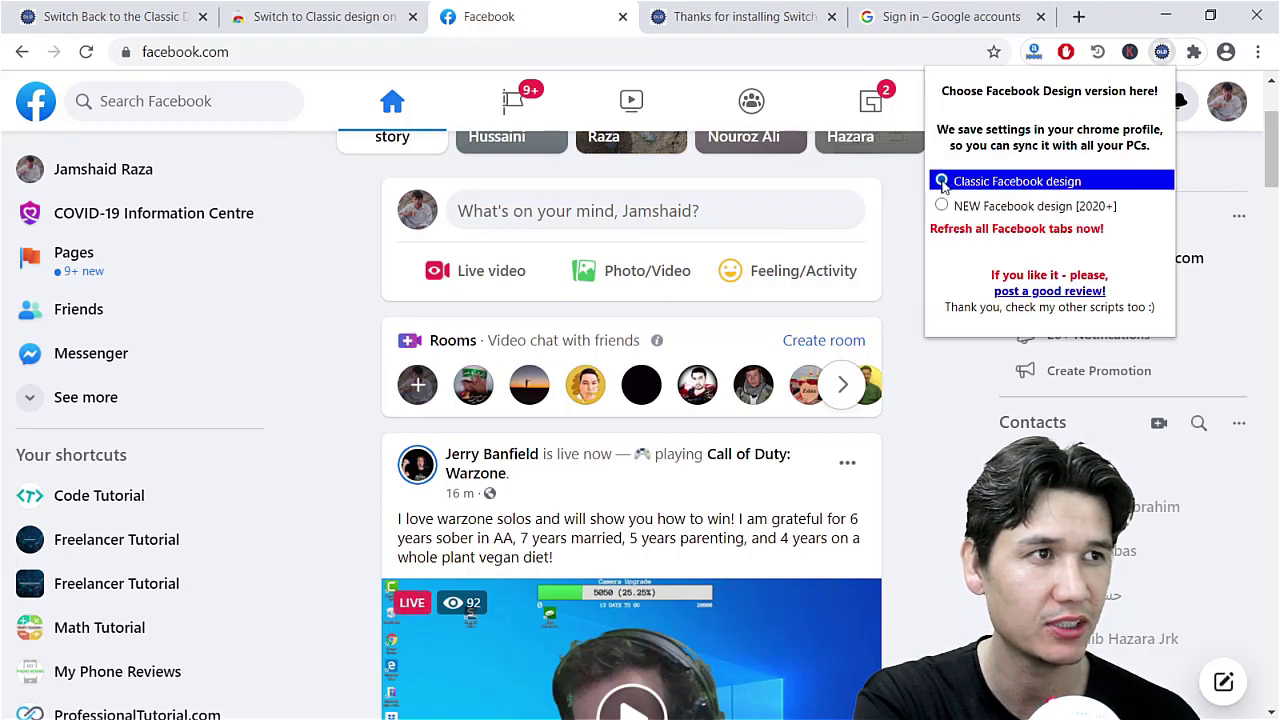
pyautogui.click(87, 53)
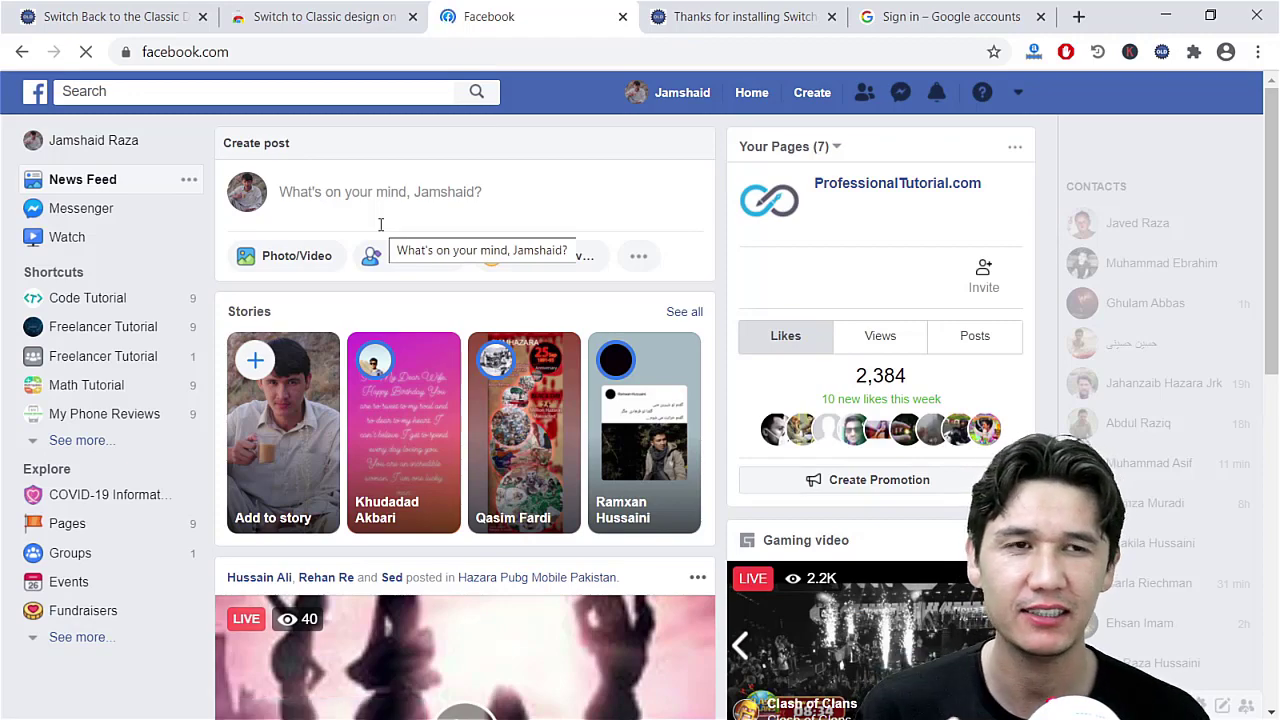
pyautogui.scroll(-10, 380, 226)
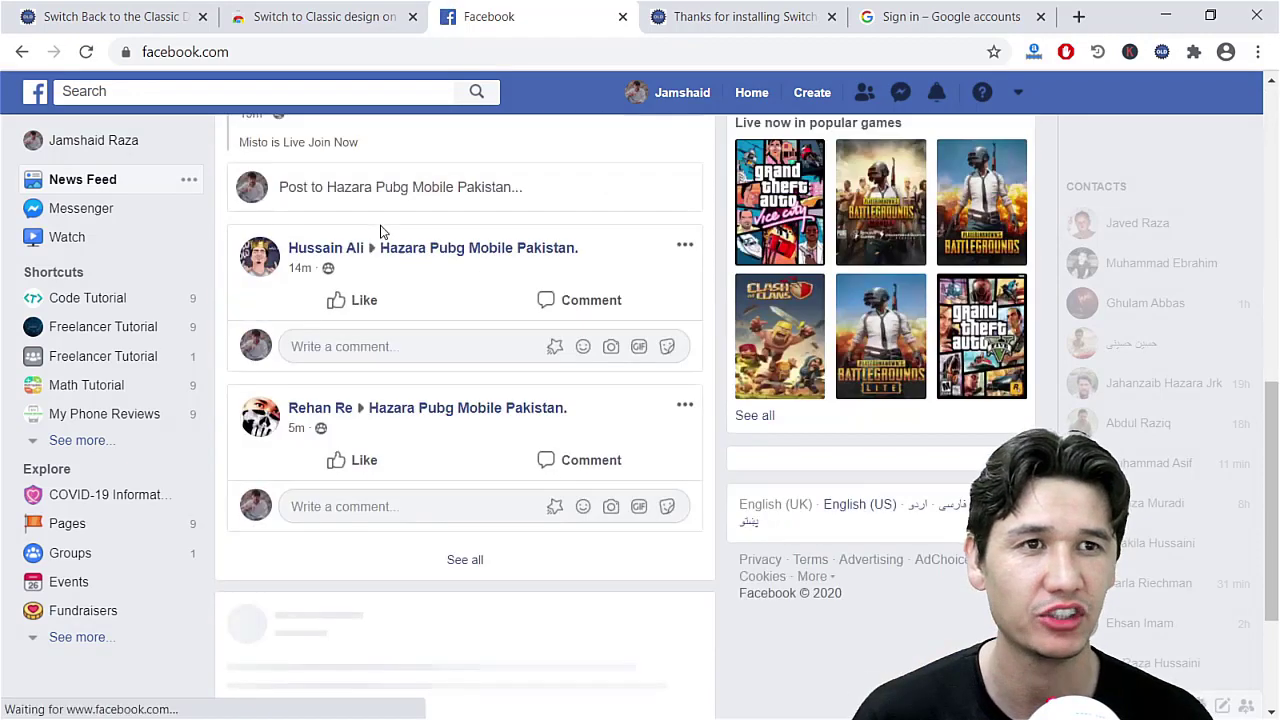
pyautogui.scroll(2, 380, 230)
pyautogui.scroll(-2, 380, 230)
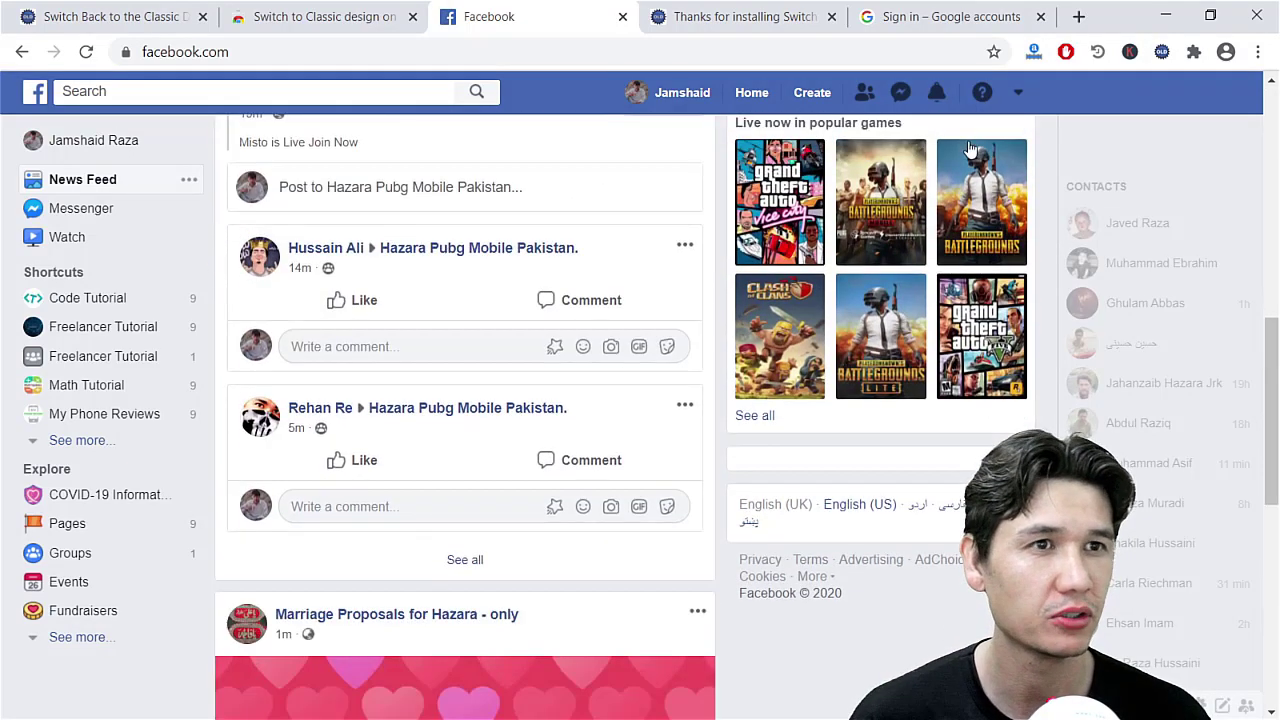
# Step: Set the extension to NEW Facebook design [2020+] and reload the Facebook page
pyautogui.click(1161, 52)
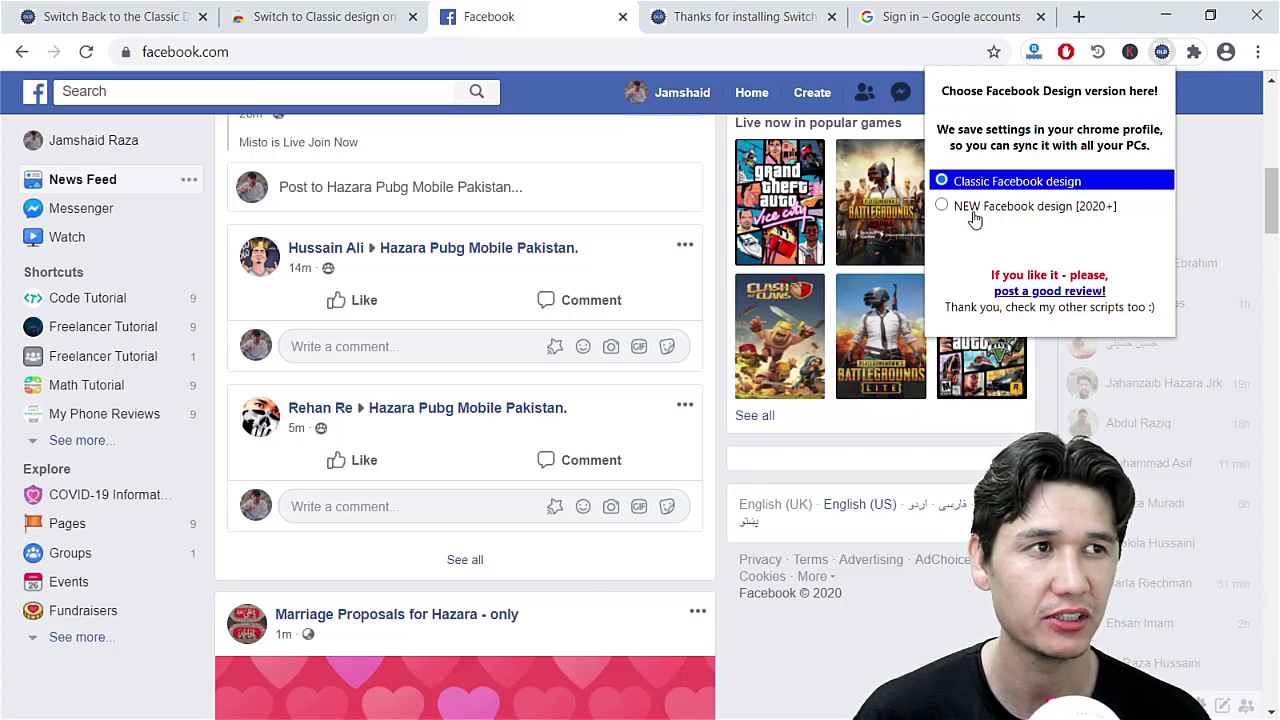
pyautogui.click(943, 208)
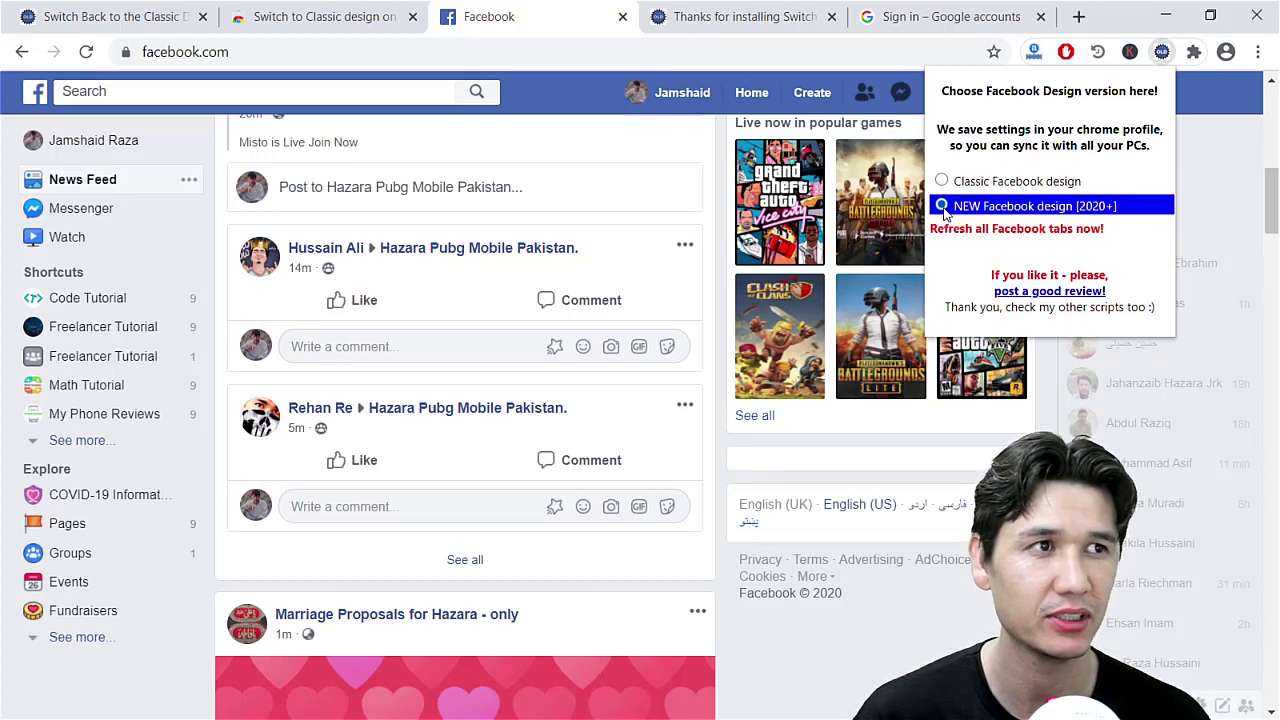
pyautogui.click(86, 52)
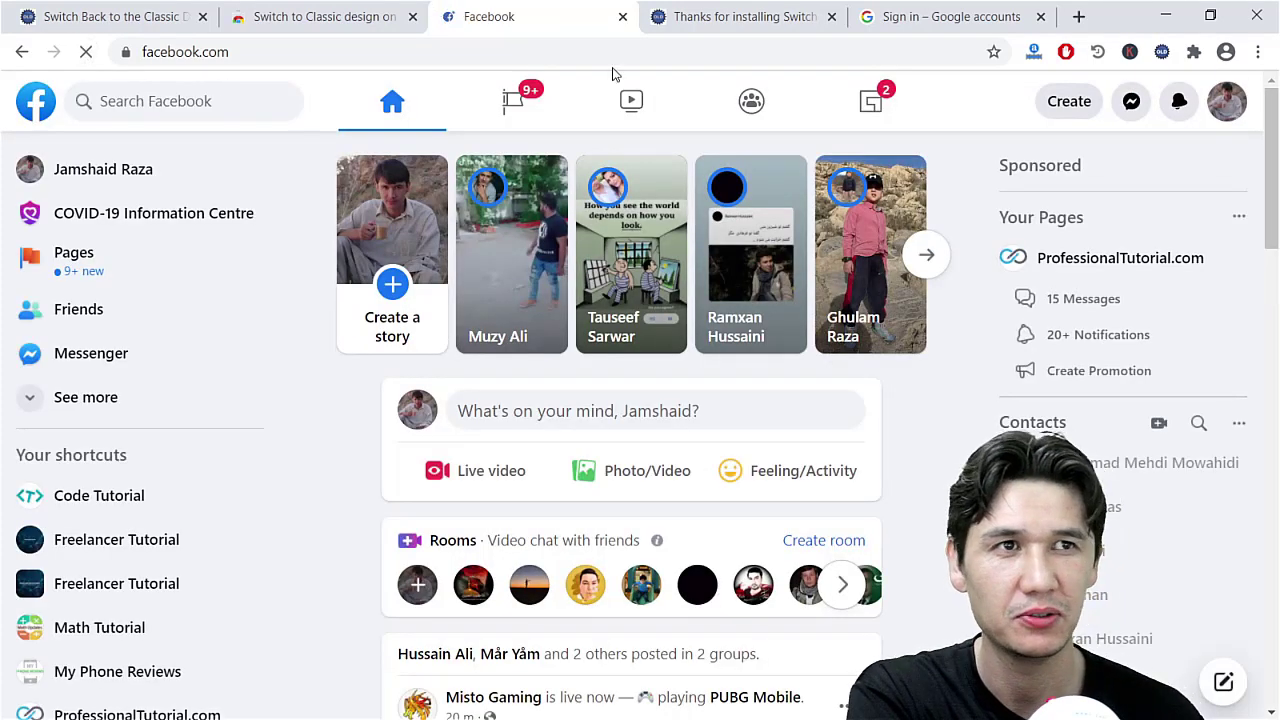
# Step: Review the extension's design options, its switchtoclassic.com page and its Chrome Web Store listing
pyautogui.click(1163, 54)
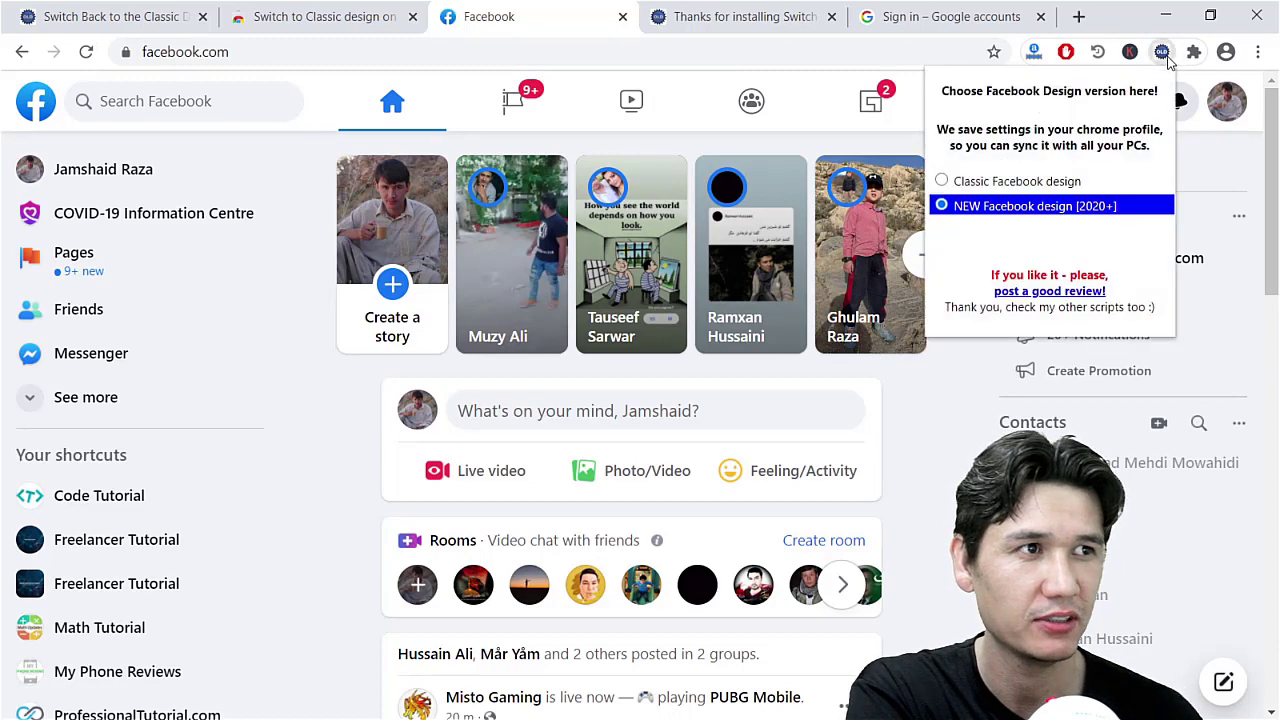
pyautogui.click(145, 16)
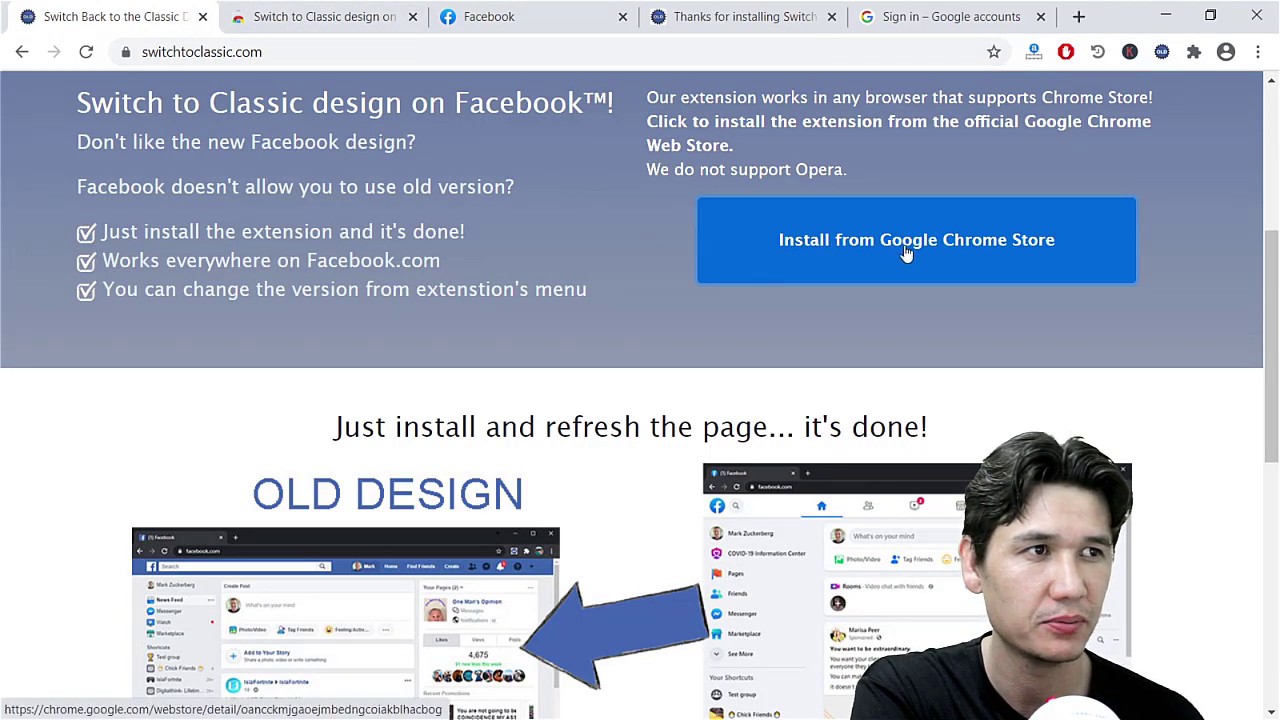
pyautogui.click(320, 18)
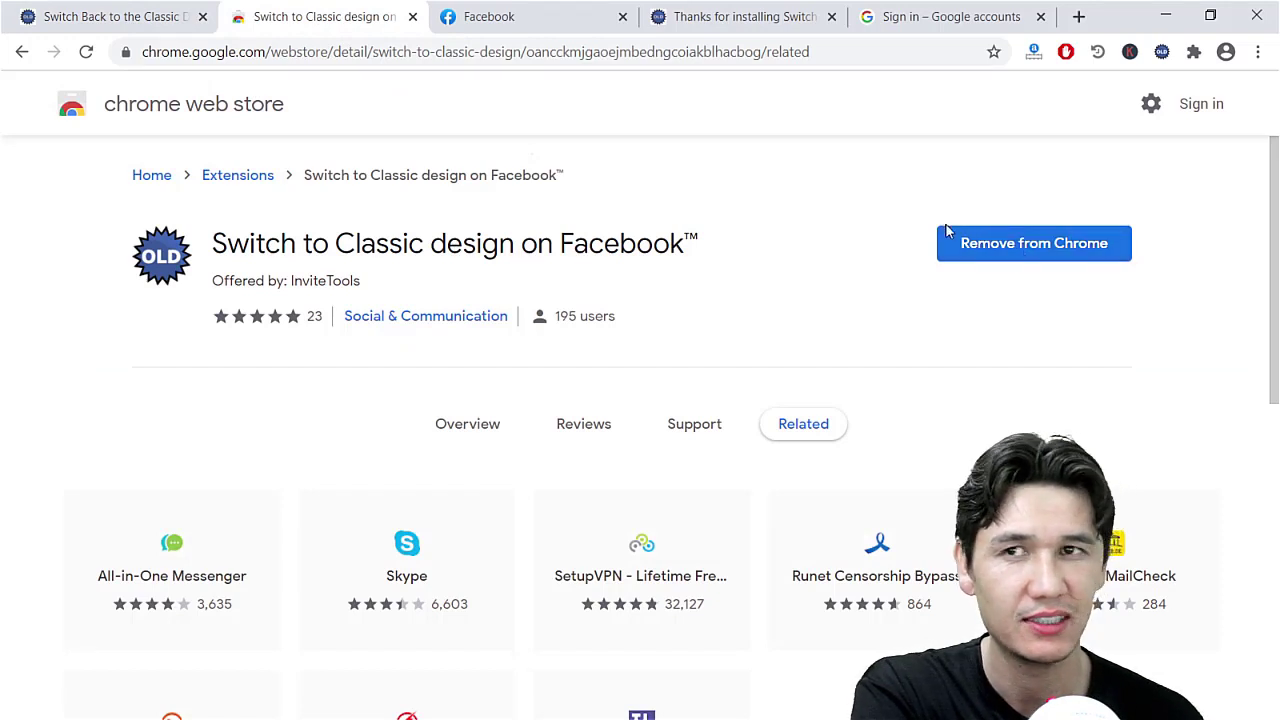
pyautogui.click(1161, 52)
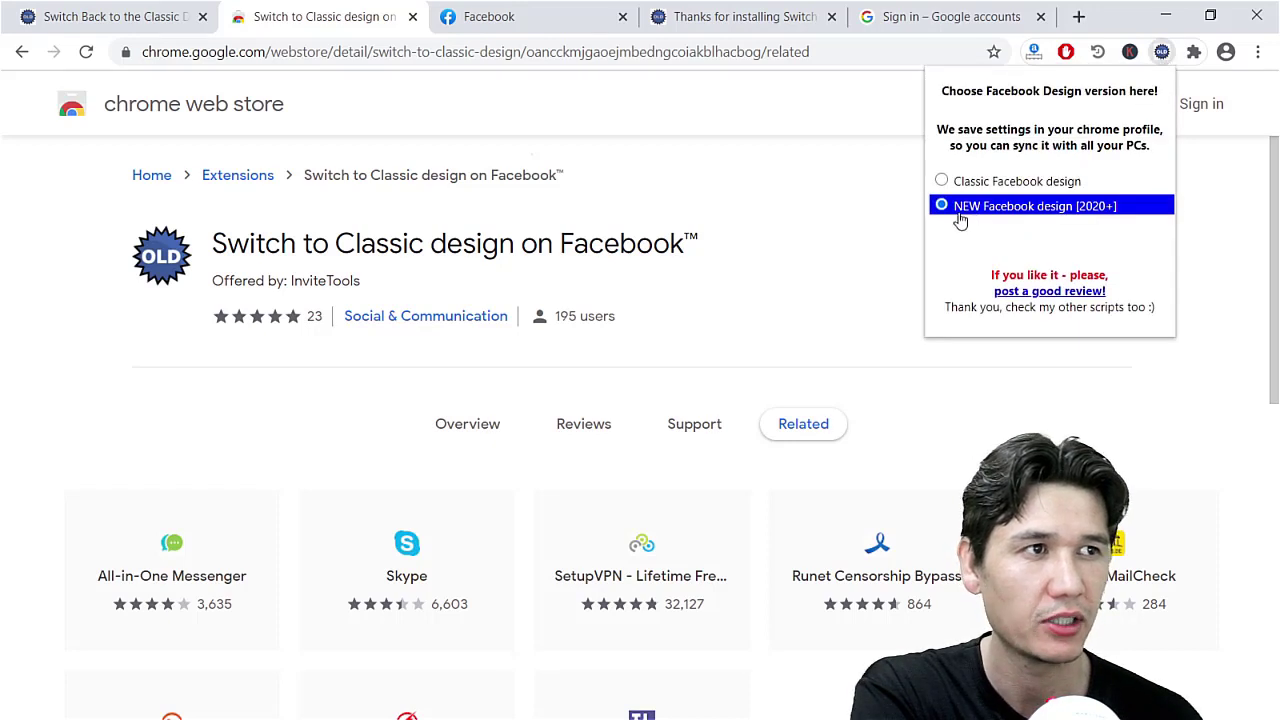